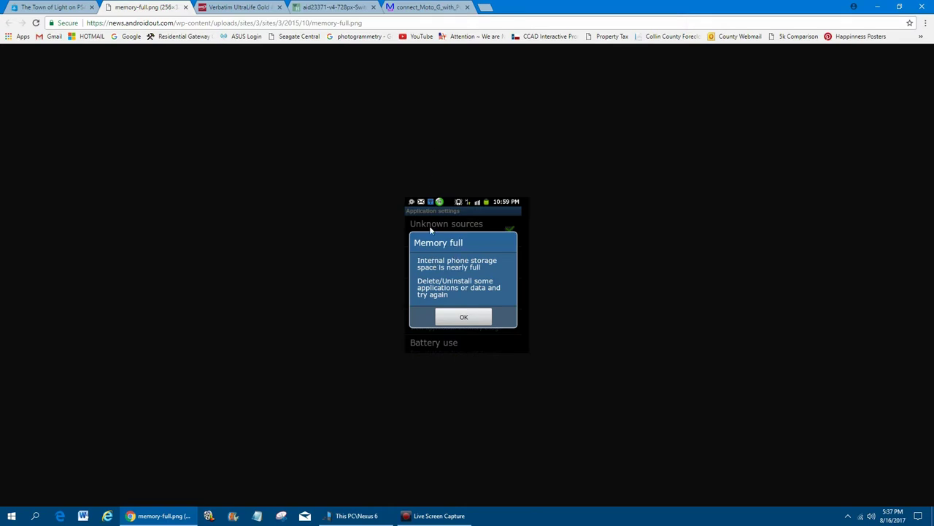
# Step: Switch to the CDW page for the Verbatim UltraLife Gold 4.7 GB DVD-R 50-pack ($116.99)
pyautogui.click(224, 8)
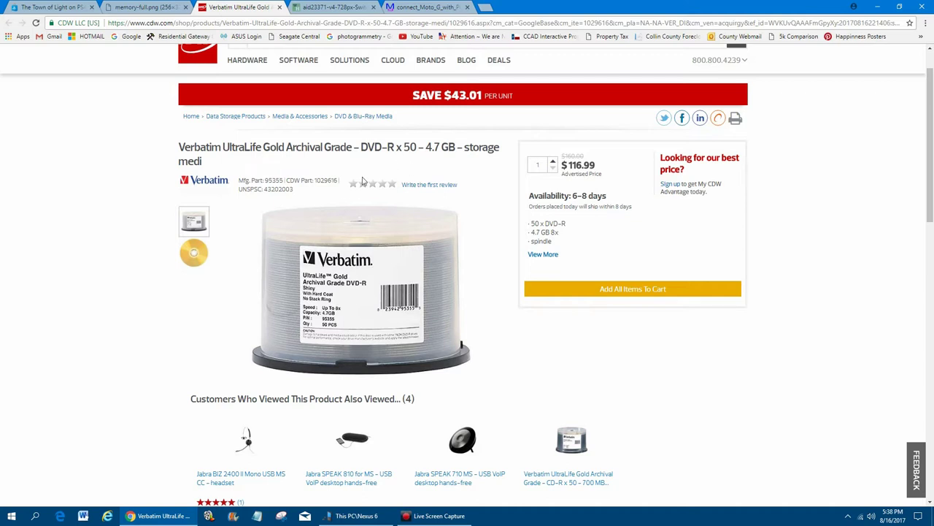
pyautogui.click(332, 7)
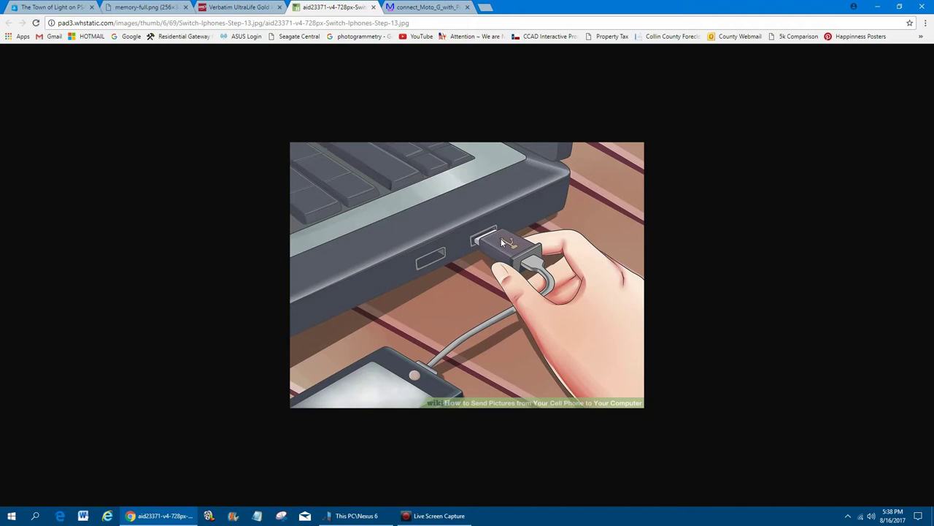
# Step: View the Android 'Use USB for' MTP transfer image, then minimize Chrome to reveal the desktop
pyautogui.click(437, 7)
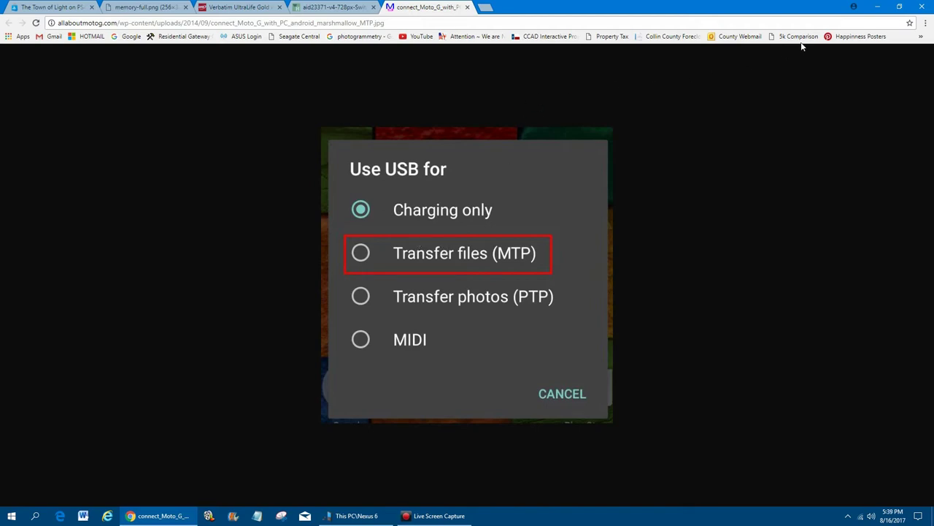
pyautogui.click(880, 8)
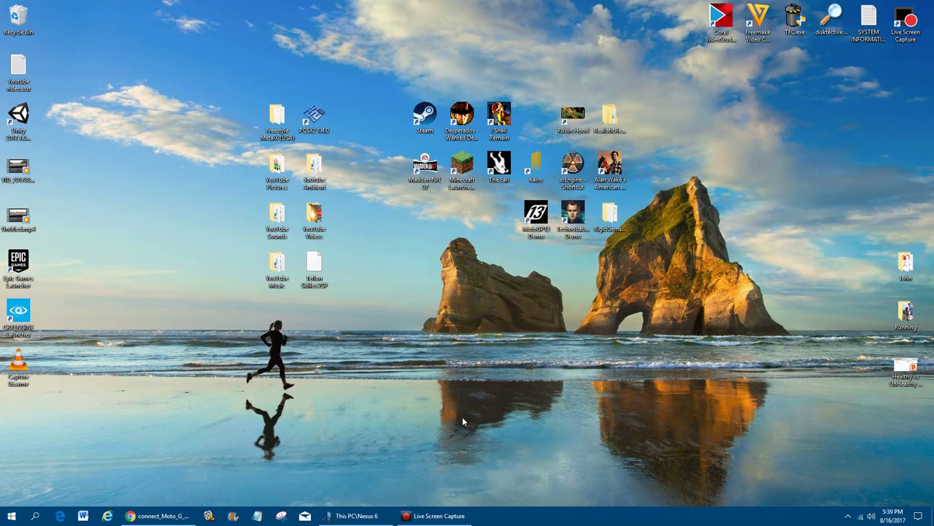
# Step: Launch File Explorer from the Start quick links, maximize it, and open Nexus 6 under This PC
pyautogui.rightClick(12, 515)
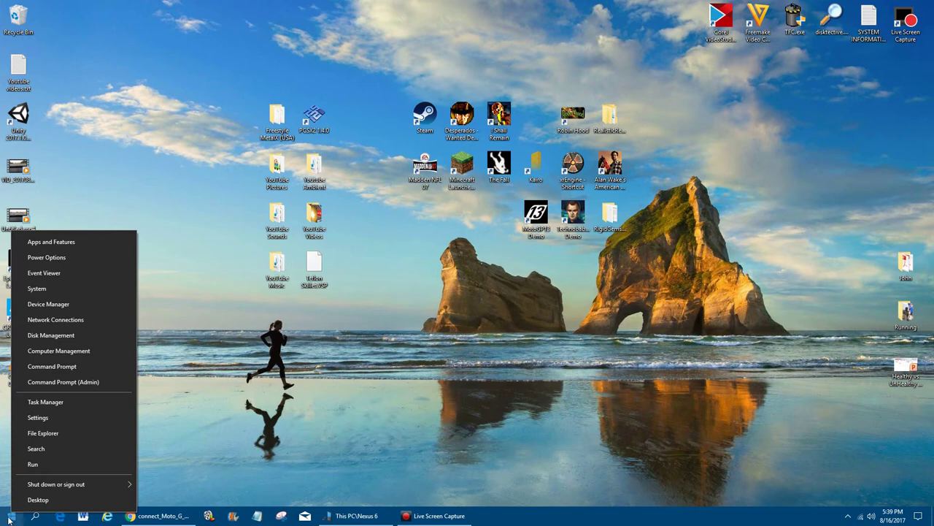
pyautogui.click(10, 517)
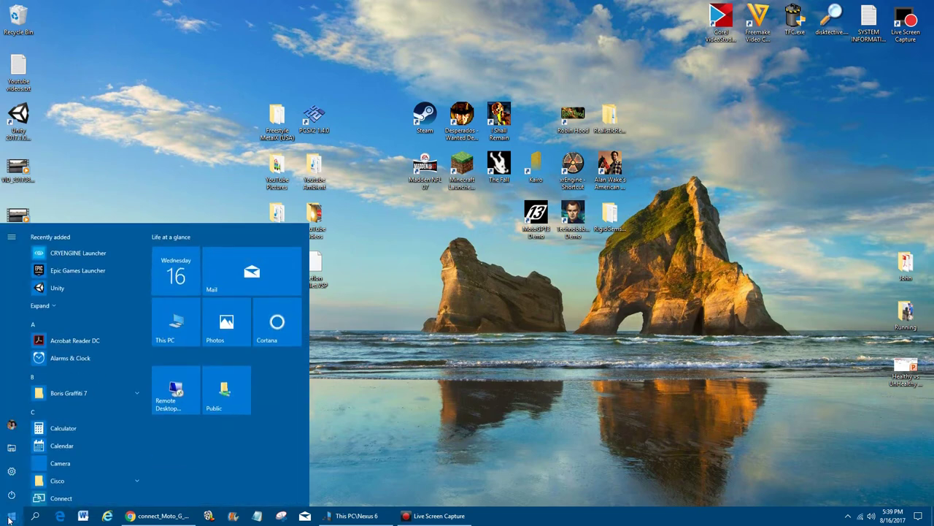
pyautogui.rightClick(10, 517)
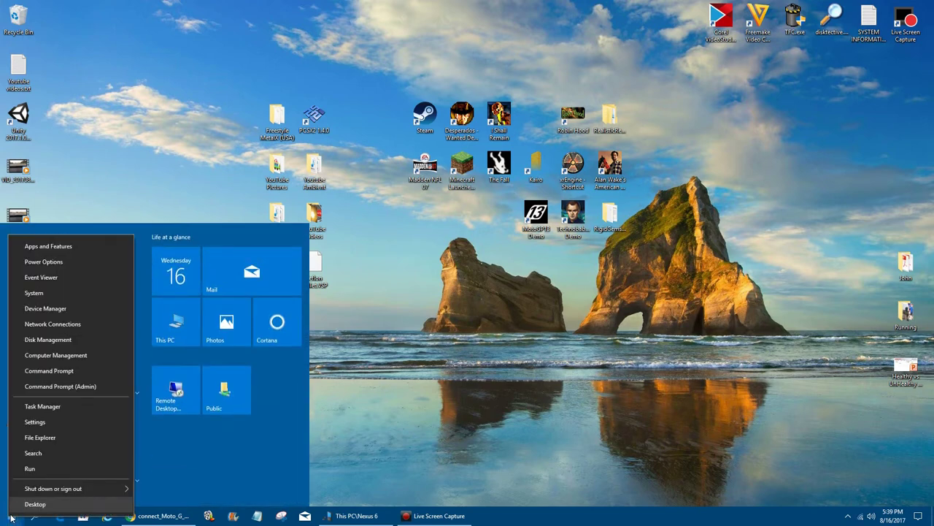
pyautogui.click(41, 438)
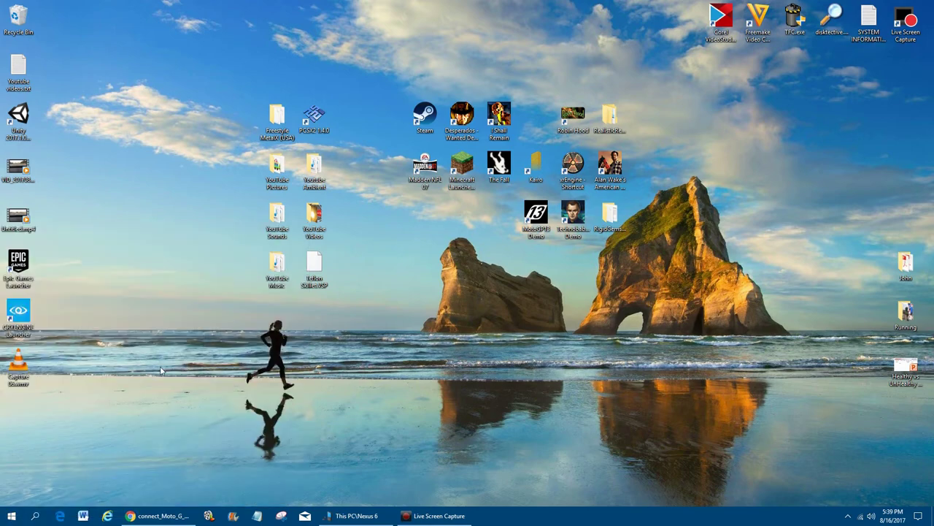
pyautogui.moveTo(279, 26); pyautogui.dragTo(419, 26)
pyautogui.doubleClick(418, 26)
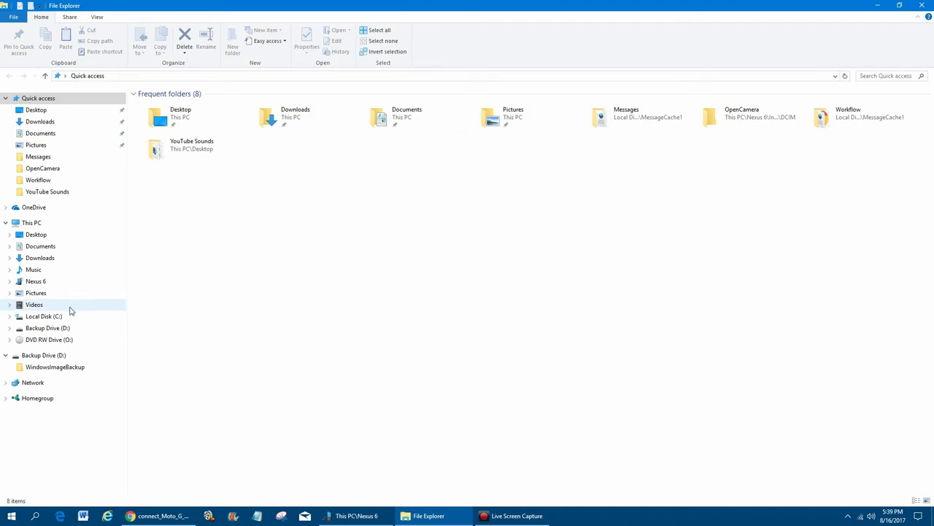
pyautogui.click(33, 223)
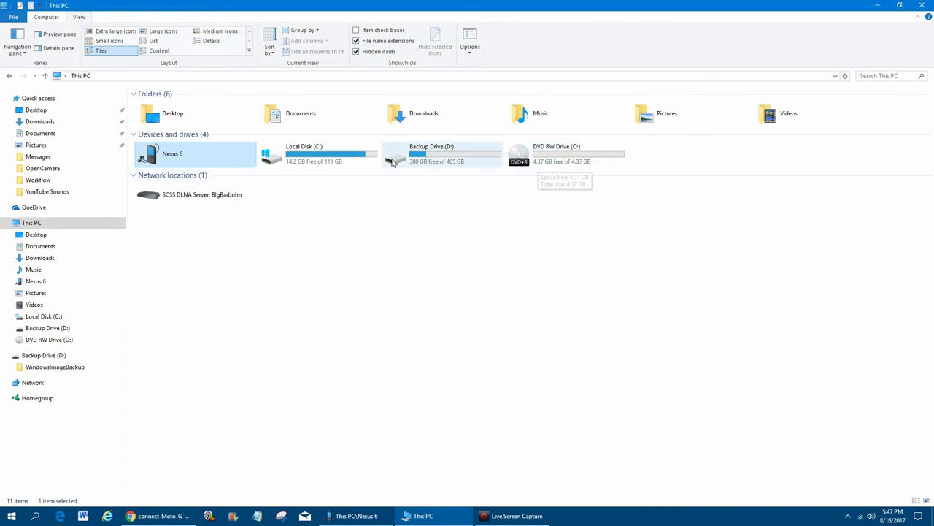
pyautogui.doubleClick(190, 156)
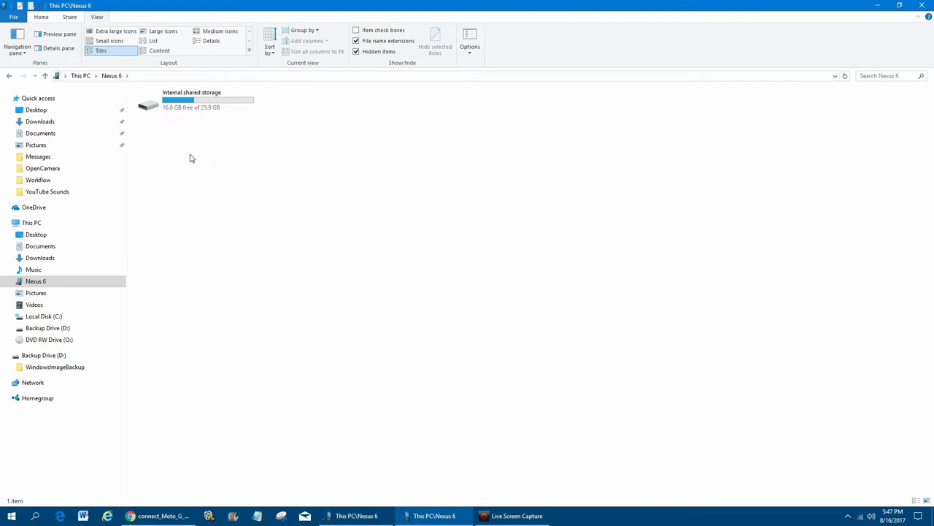
# Step: Open Internal shared storage > DCIM and inspect the Camera and OpenCamera folders
pyautogui.doubleClick(204, 100)
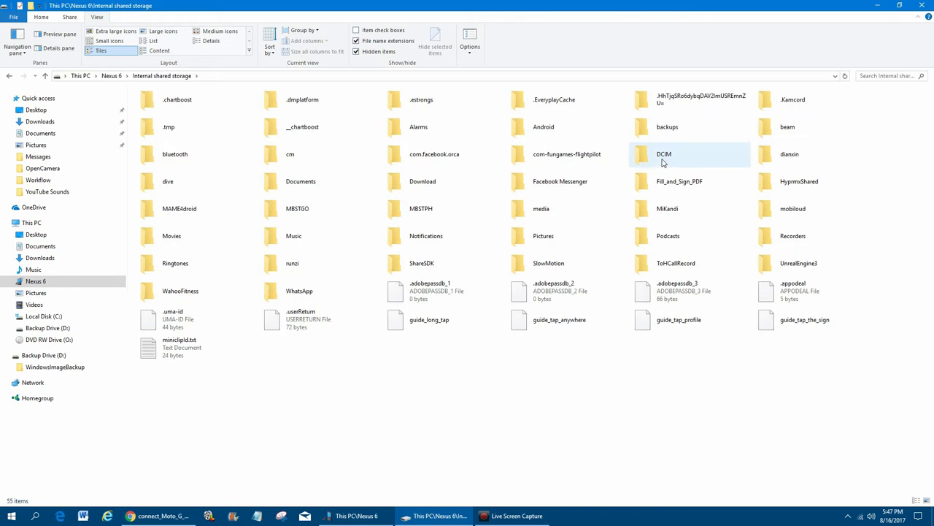
pyautogui.doubleClick(664, 159)
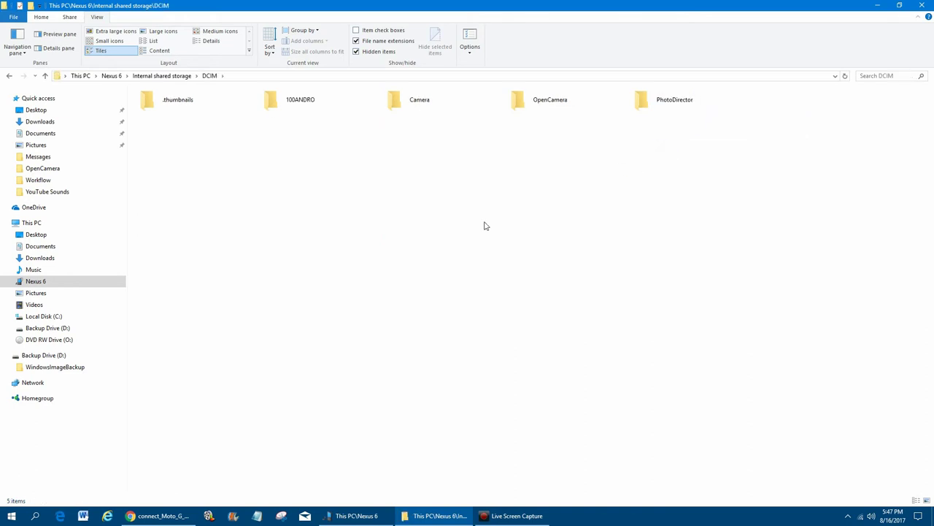
pyautogui.doubleClick(427, 104)
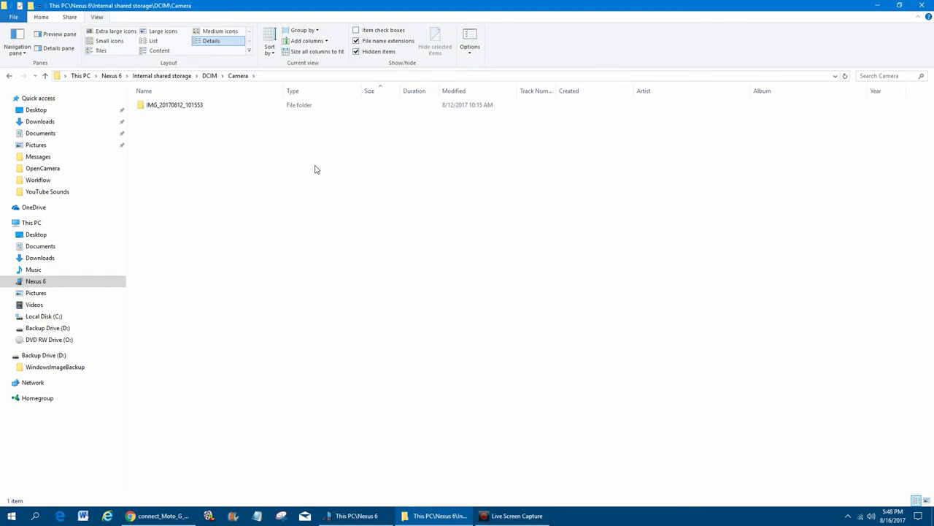
pyautogui.click(45, 76)
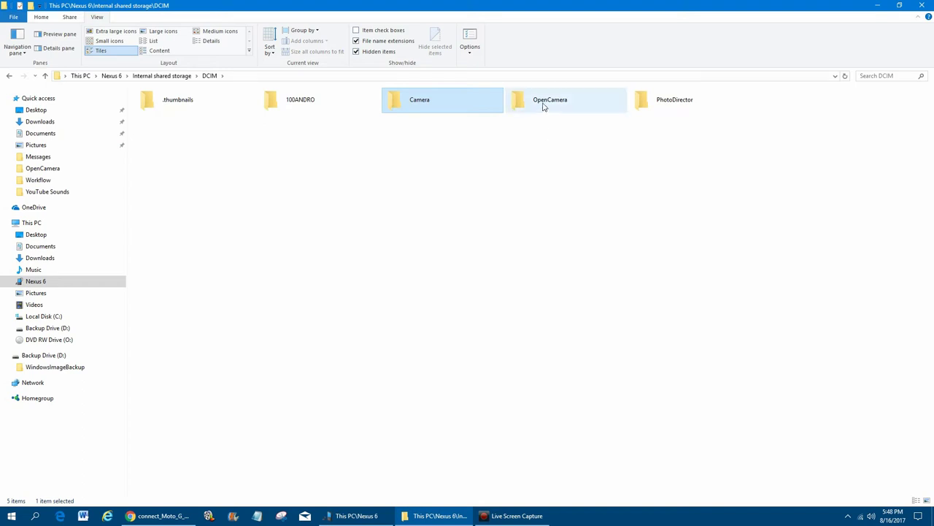
pyautogui.doubleClick(543, 107)
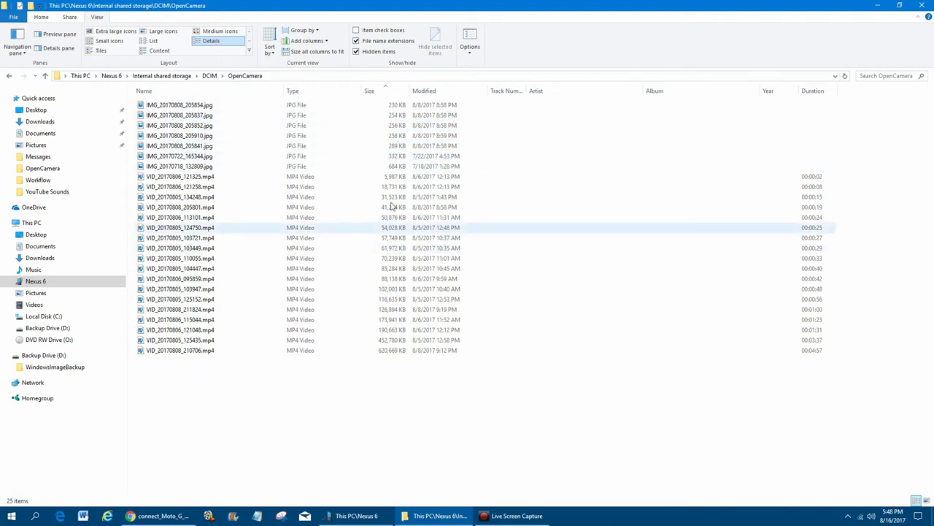
pyautogui.click(45, 76)
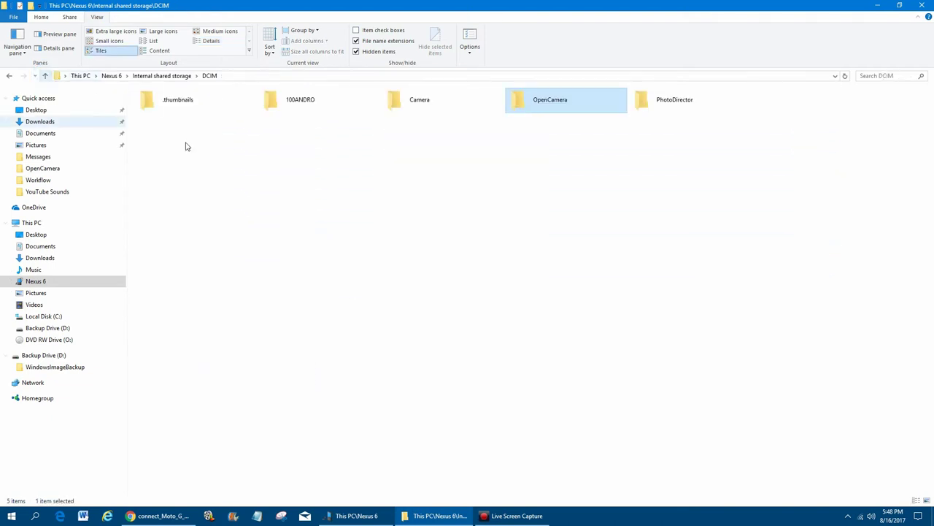
# Step: Recheck Camera and OpenCamera, return to DCIM, and restore the window to a smaller size
pyautogui.doubleClick(425, 101)
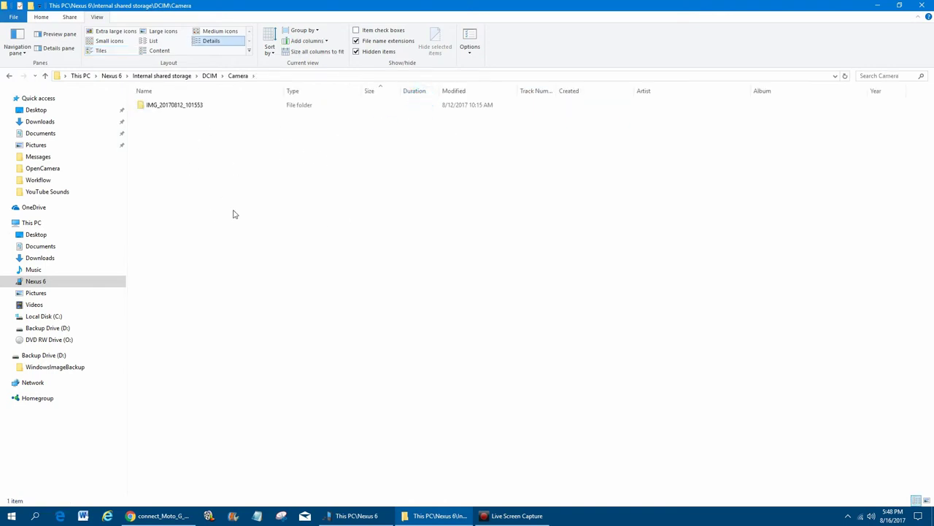
pyautogui.click(45, 76)
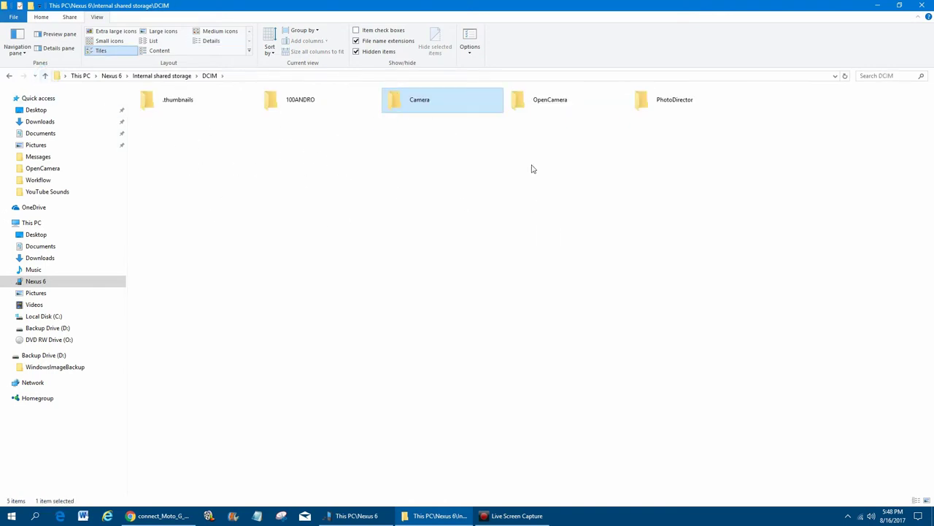
pyautogui.doubleClick(530, 105)
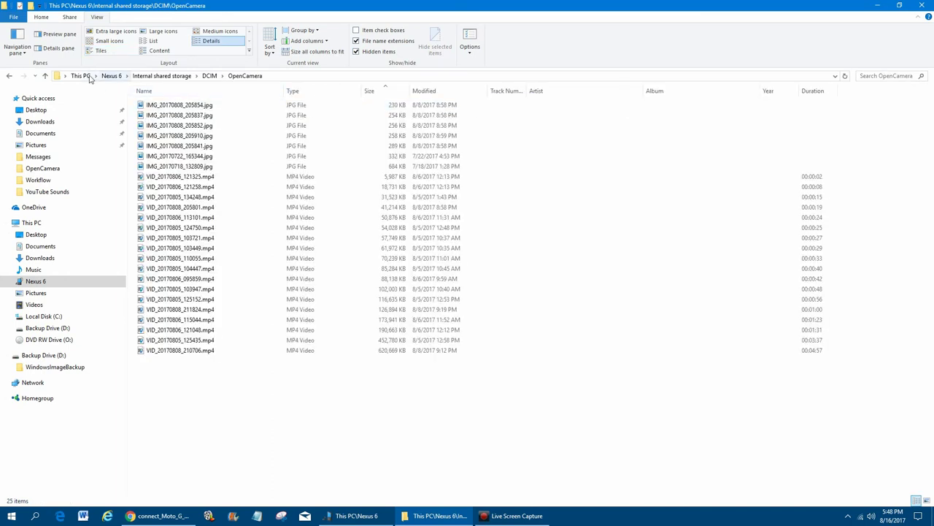
pyautogui.click(44, 76)
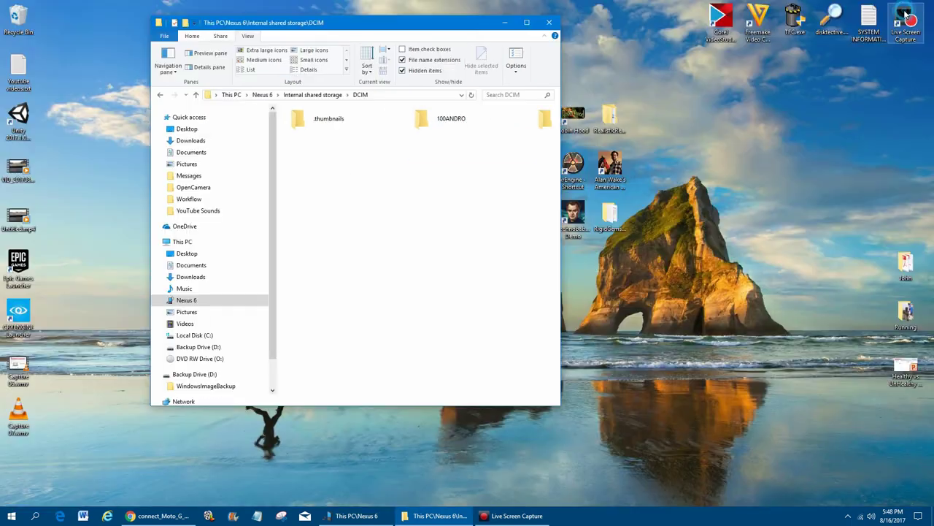
pyautogui.click(904, 8)
# Step: Drag the phone's OpenCamera folder onto the desktop, open the copy, and widen its Name column
pyautogui.moveTo(357, 27); pyautogui.dragTo(600, 54)
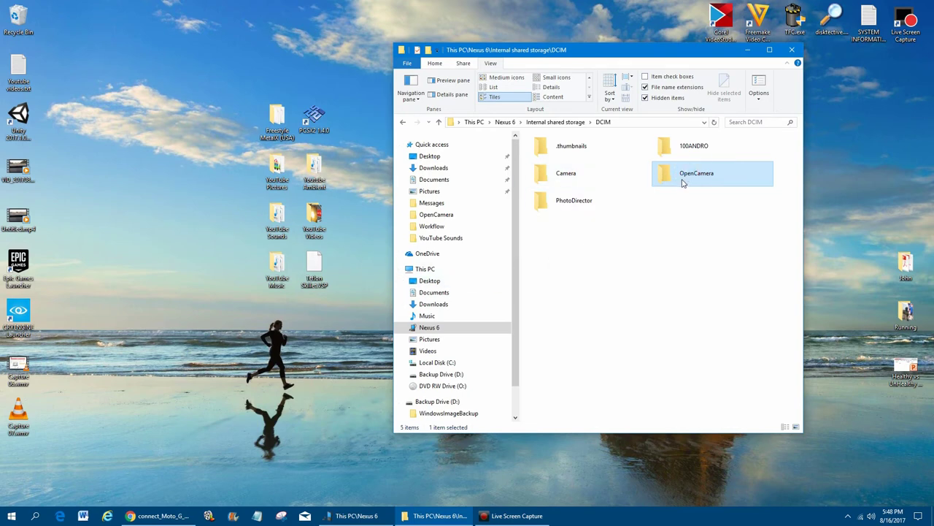
pyautogui.moveTo(683, 183); pyautogui.dragTo(132, 295)
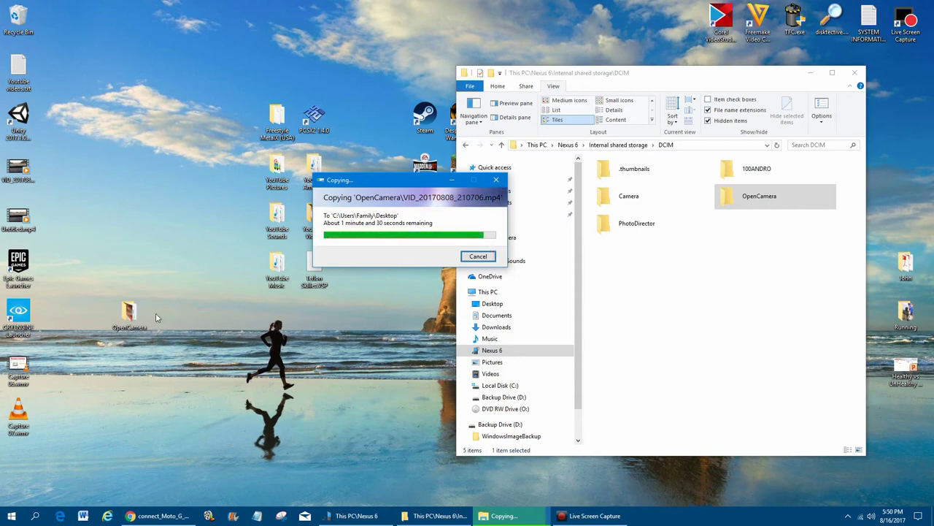
pyautogui.doubleClick(129, 314)
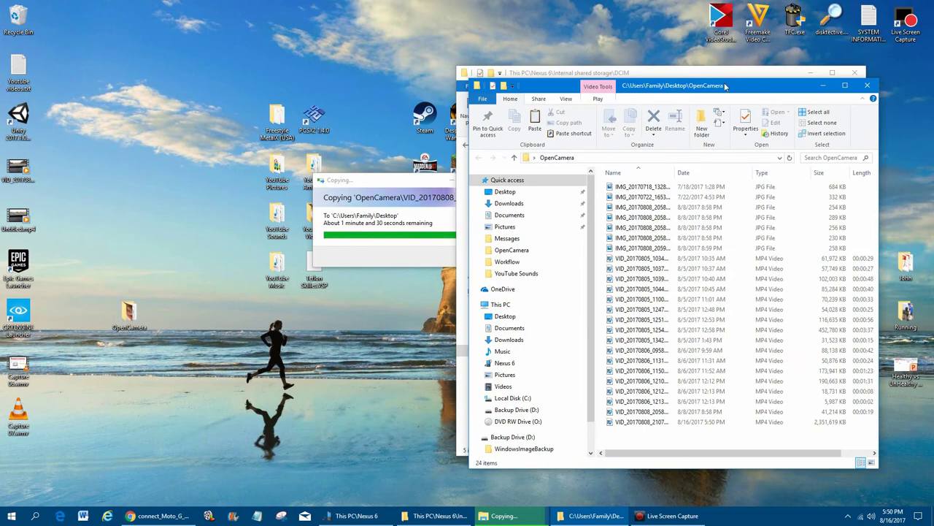
pyautogui.moveTo(725, 86); pyautogui.dragTo(538, 59)
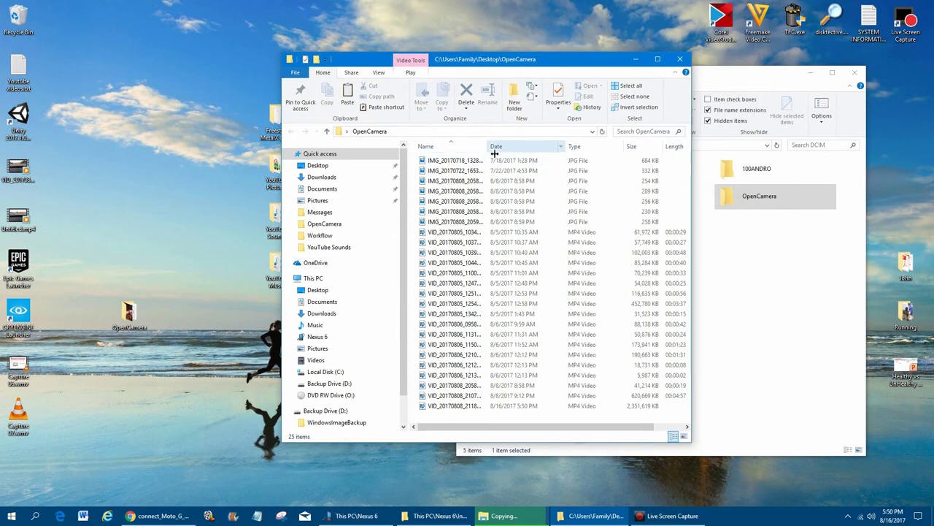
pyautogui.moveTo(488, 146); pyautogui.dragTo(520, 146)
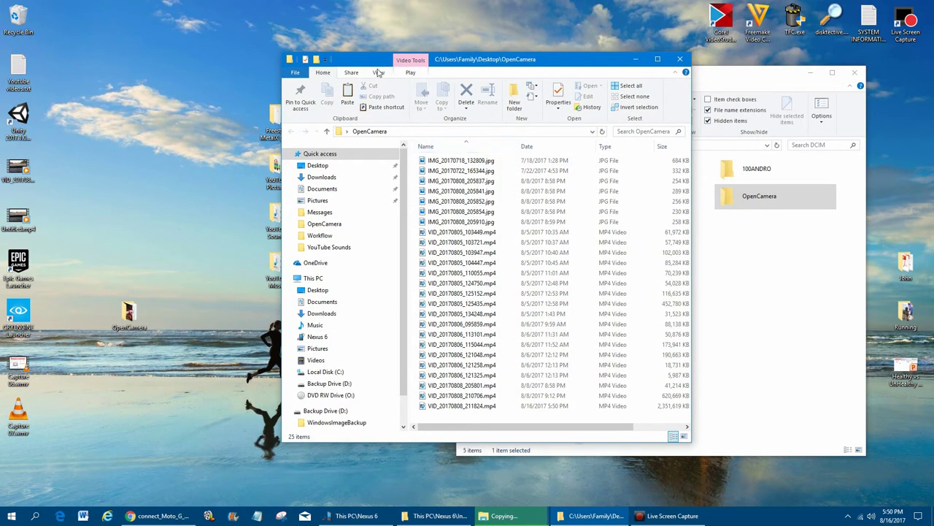
# Step: Maximize the desktop OpenCamera folder and select files through VID_20170806_115044.mp4 (1.28 GB)
pyautogui.click(379, 73)
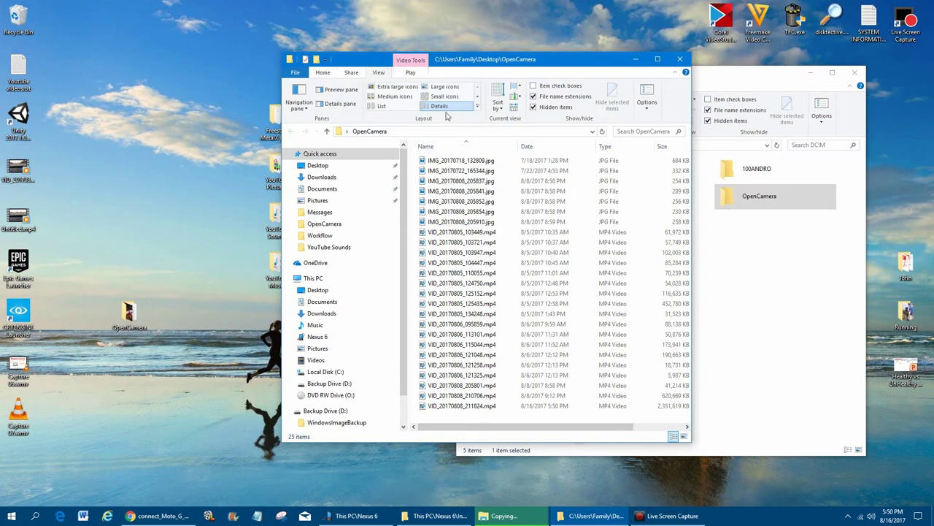
pyautogui.click(323, 73)
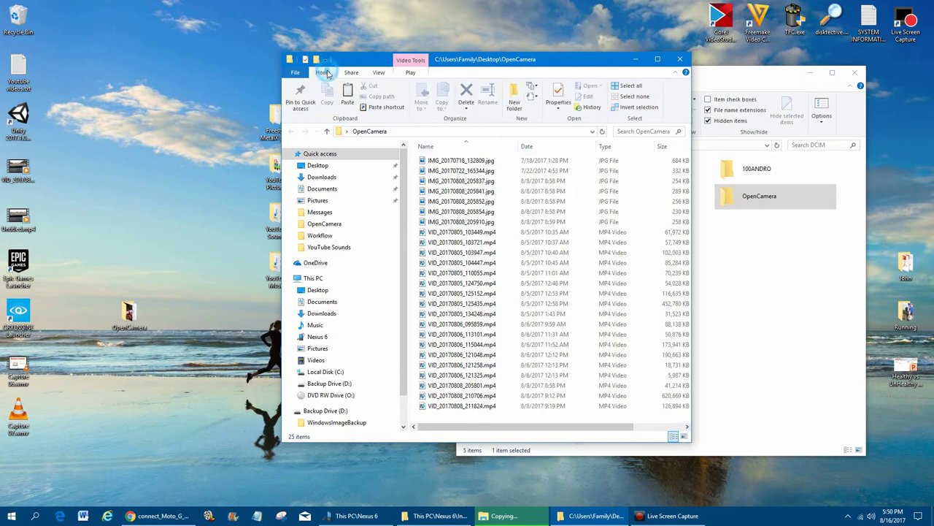
pyautogui.click(658, 58)
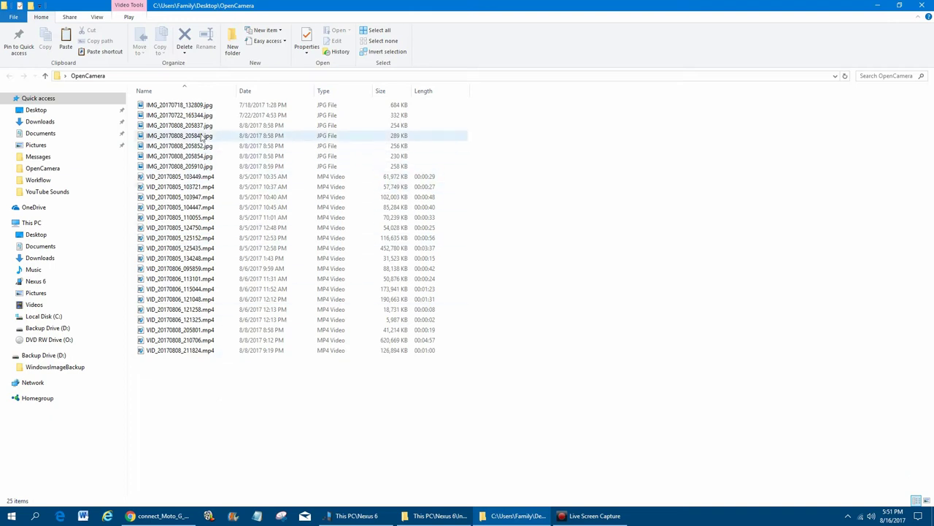
pyautogui.click(198, 107)
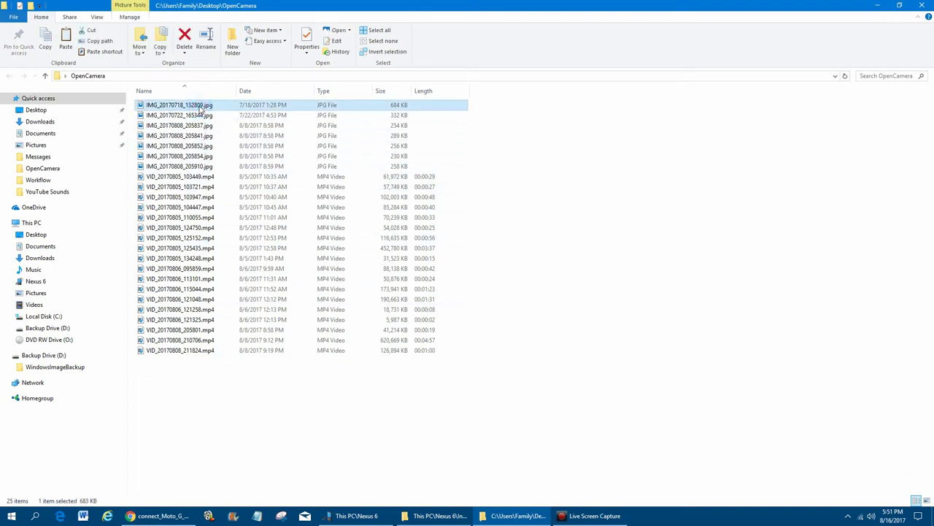
pyautogui.keyDown('shift'); pyautogui.click(204, 290); pyautogui.keyUp('shift')
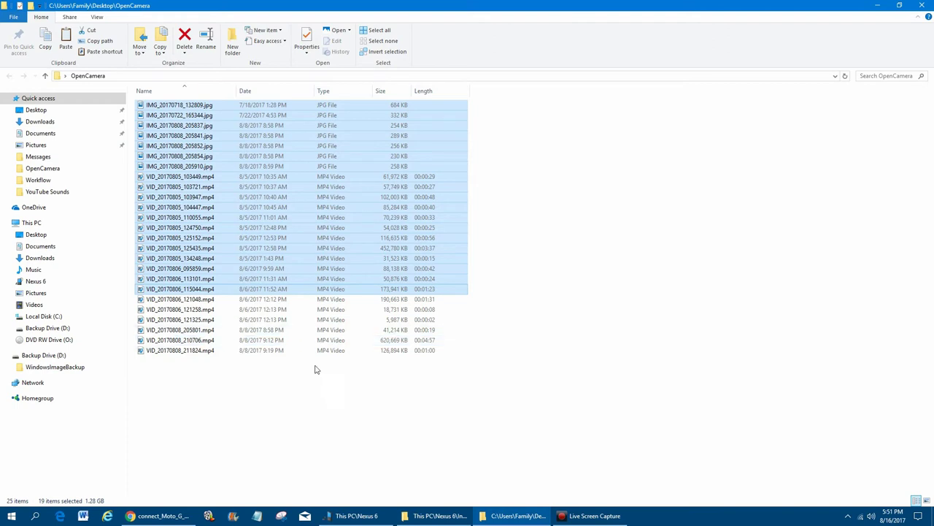
pyautogui.click(304, 387)
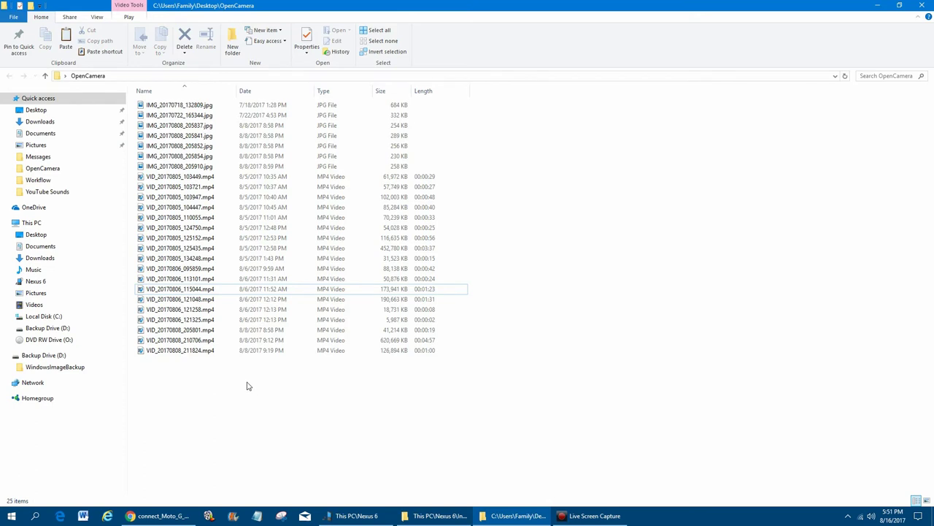
# Step: Select the first 22 files and check in Properties that they total 1.49 GB
pyautogui.moveTo(498, 315); pyautogui.dragTo(132, 92)
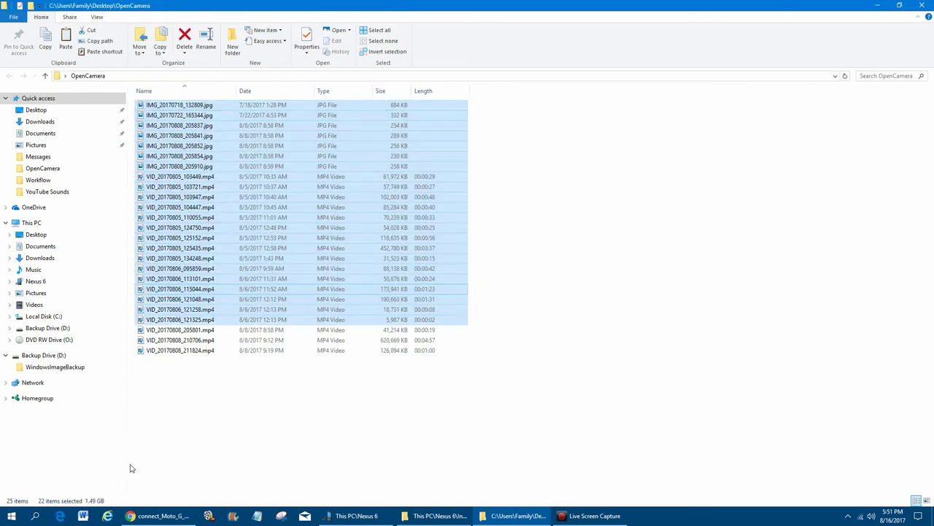
pyautogui.rightClick(262, 232)
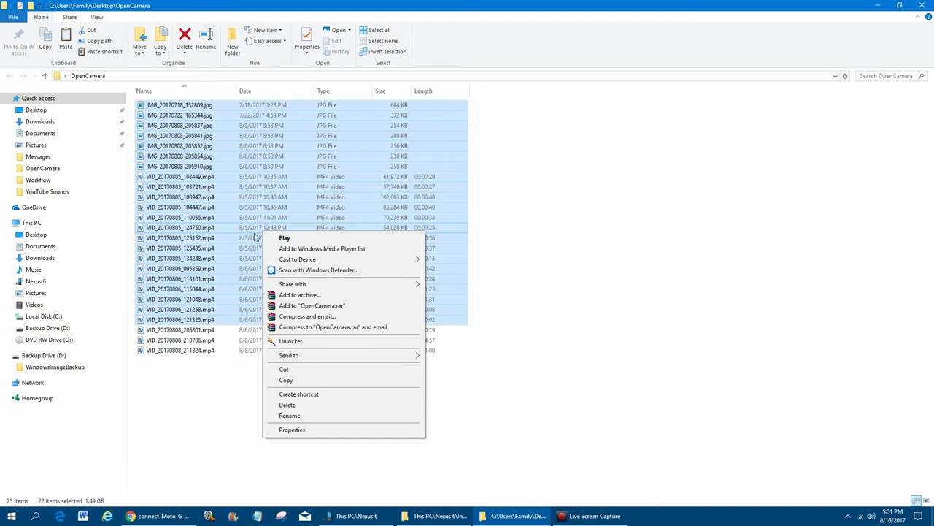
pyautogui.click(307, 429)
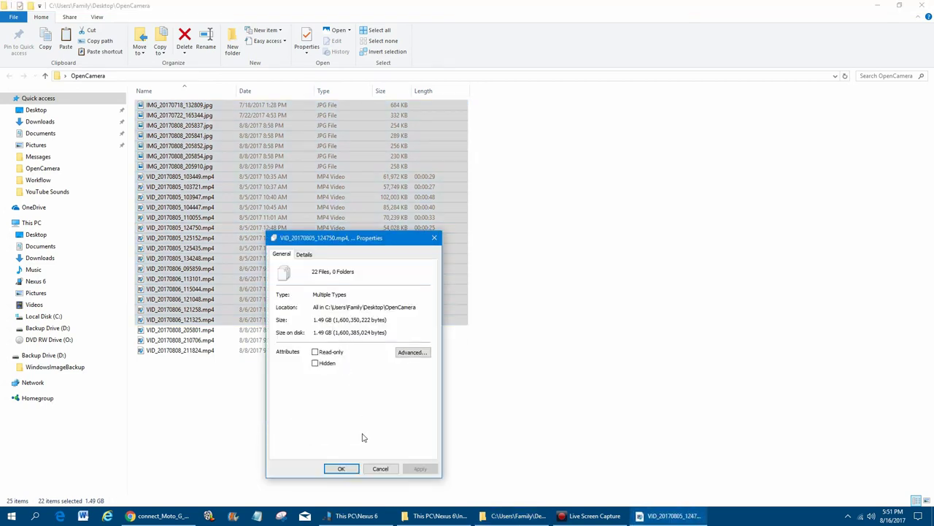
pyautogui.click(380, 468)
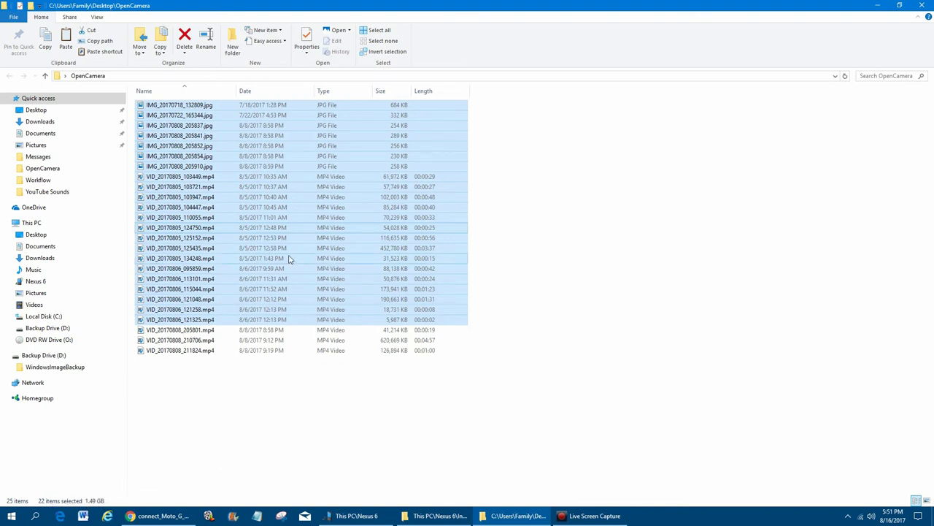
# Step: Select all 25 OpenCamera files, totalling 2.24 GB
pyautogui.click(241, 436)
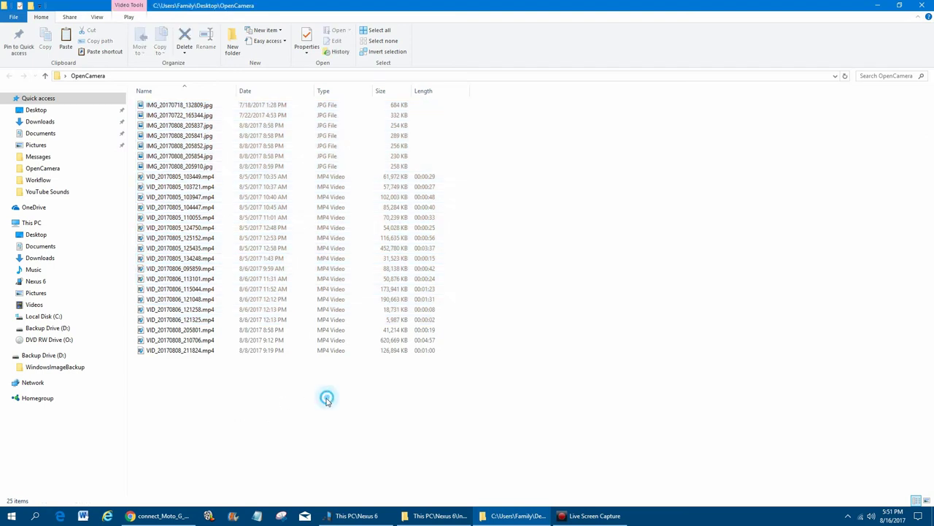
pyautogui.moveTo(326, 396); pyautogui.dragTo(156, 103)
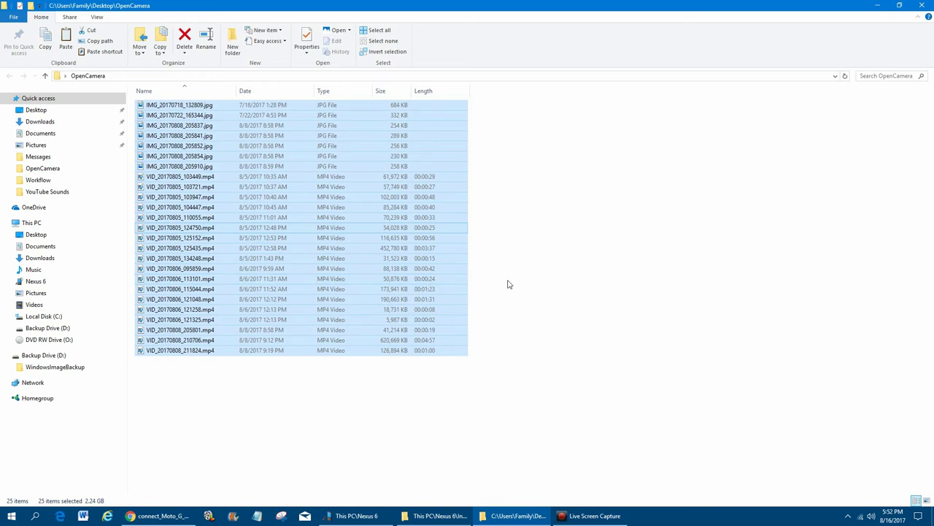
pyautogui.click(230, 436)
pyautogui.click(303, 396)
pyautogui.moveTo(269, 380); pyautogui.dragTo(164, 99)
# Step: Burn all 25 files to disc from the Share tab using the 'With a CD/DVD player' format
pyautogui.rightClick(225, 205)
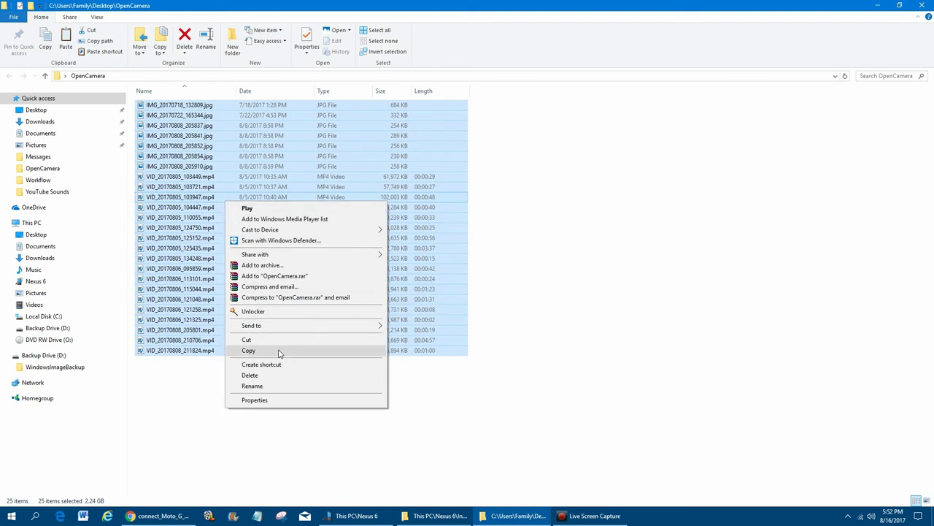
pyautogui.moveTo(304, 327)
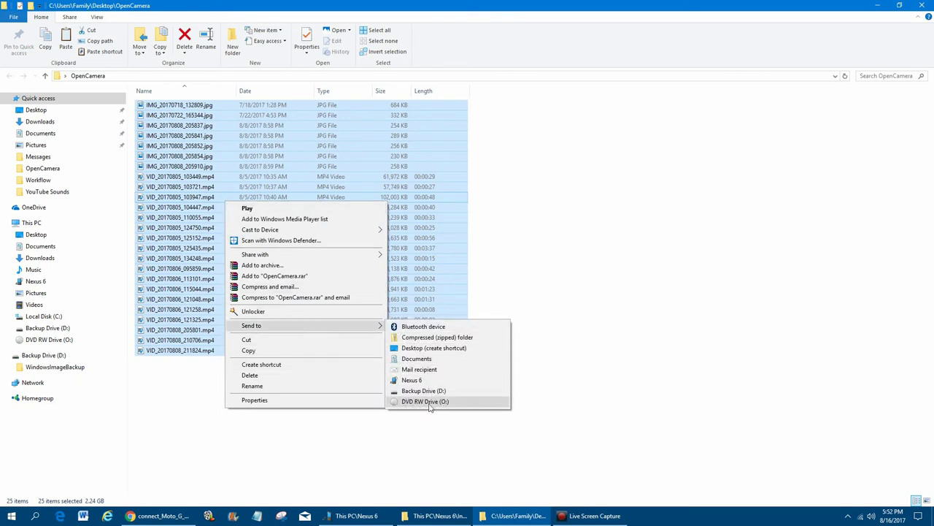
pyautogui.click(359, 442)
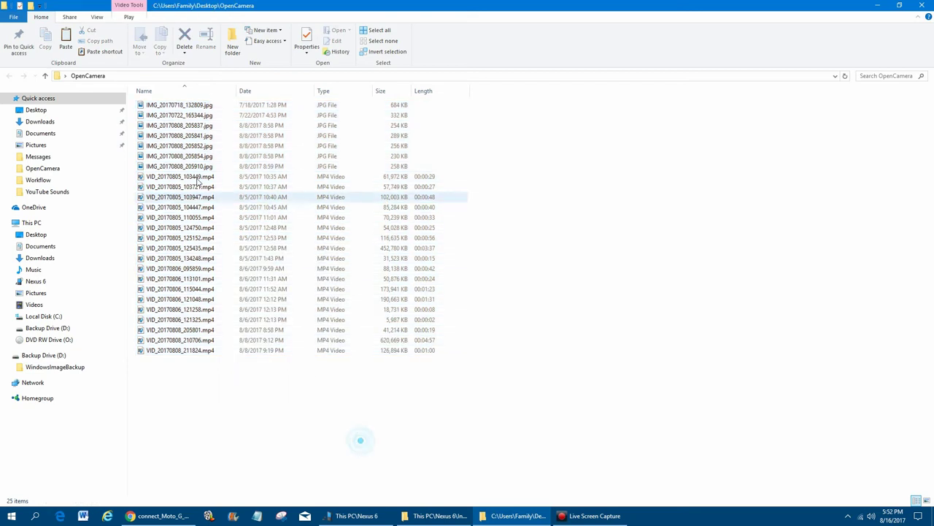
pyautogui.click(69, 17)
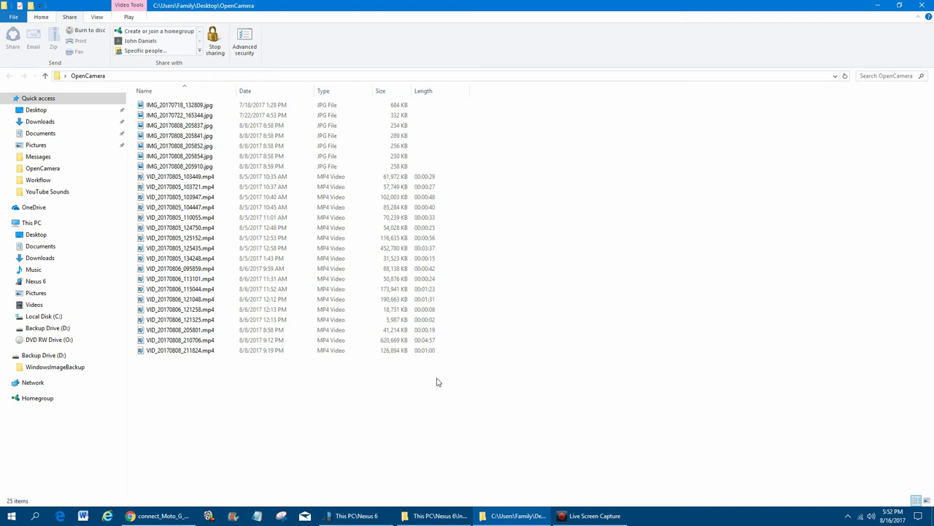
pyautogui.moveTo(438, 382)
pyautogui.mouseDown()
pyautogui.moveTo(173, 139)
pyautogui.moveTo(156, 97)
pyautogui.mouseUp()
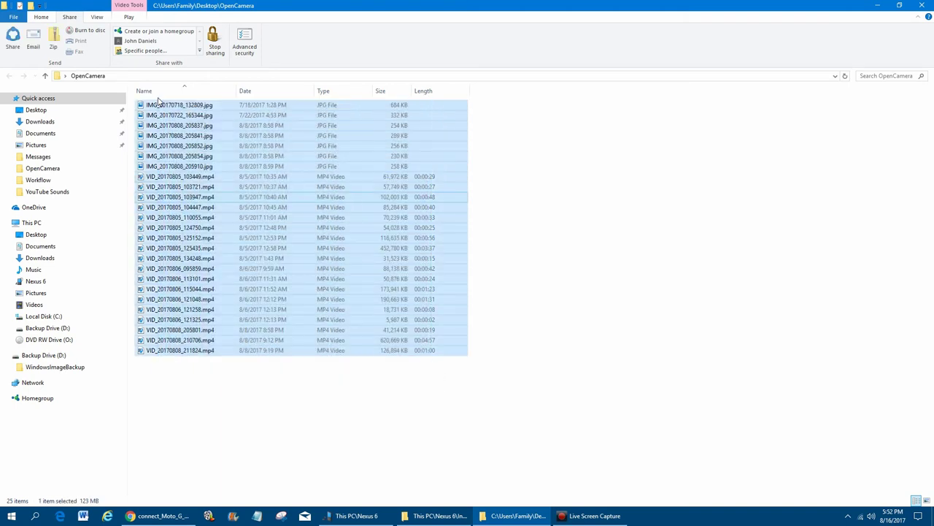
pyautogui.click(86, 30)
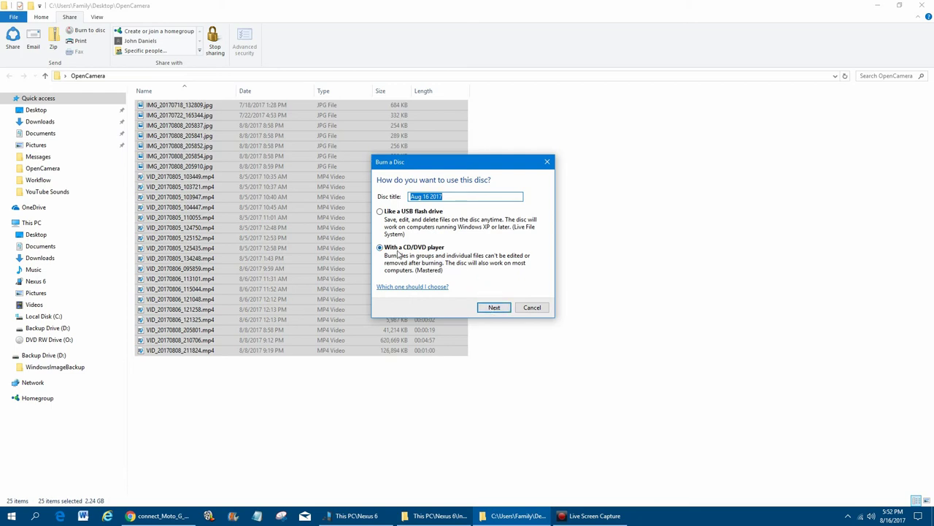
pyautogui.click(495, 307)
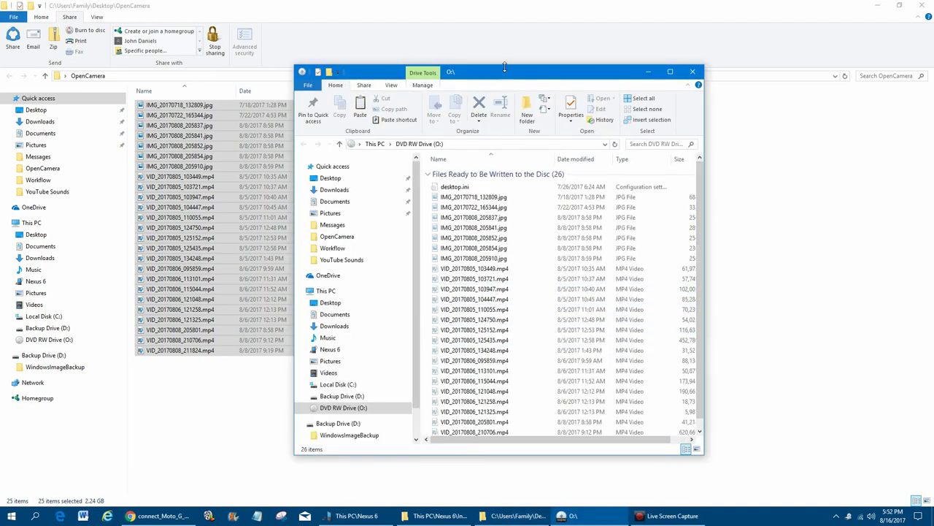
# Step: Review the files staged on DVD RW Drive (O:) and choose Finish burning under Drive Tools
pyautogui.moveTo(508, 73); pyautogui.dragTo(471, 55)
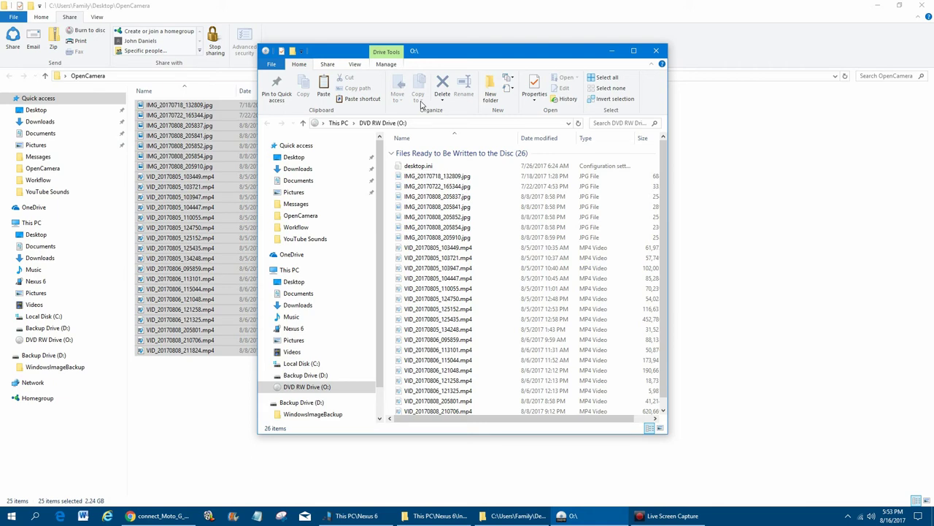
pyautogui.click(386, 64)
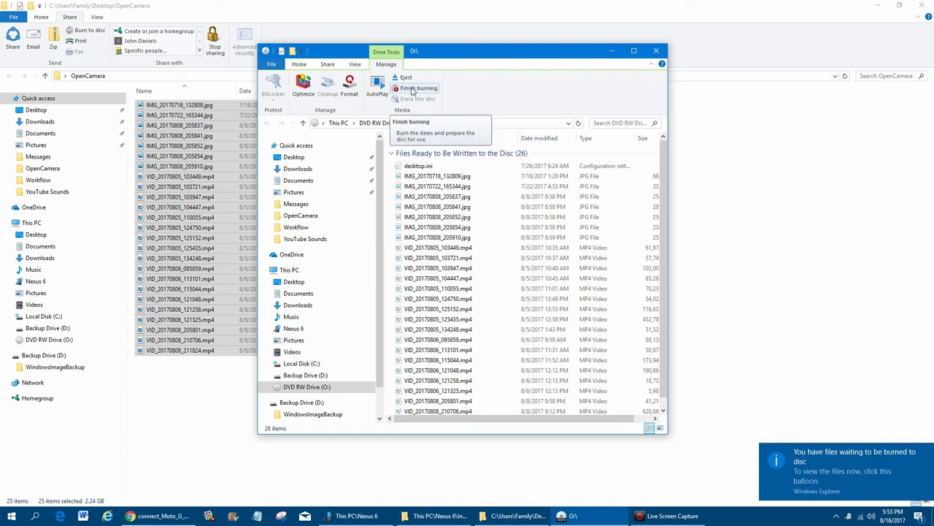
pyautogui.click(413, 90)
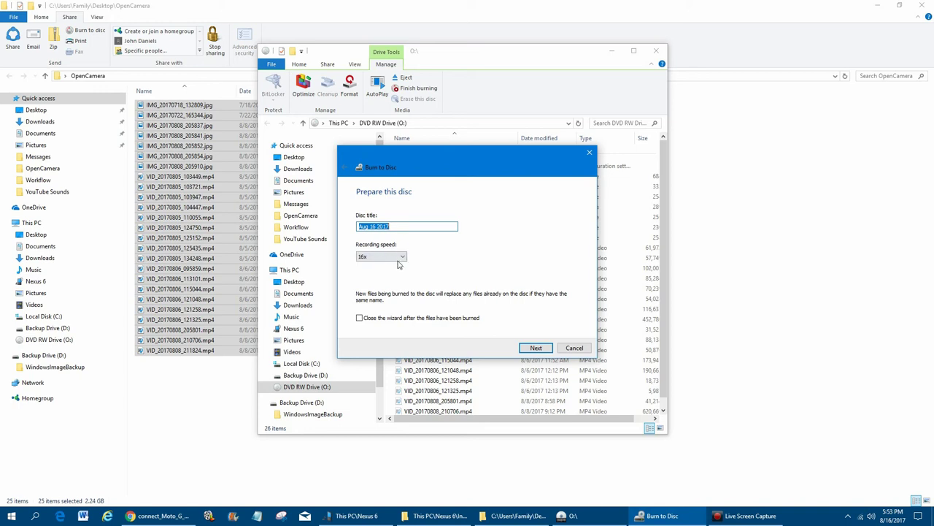
# Step: Lower the Burn to Disc recording speed from 16x to 4x, keeping the title Aug 16 2017
pyautogui.click(398, 257)
pyautogui.click(392, 290)
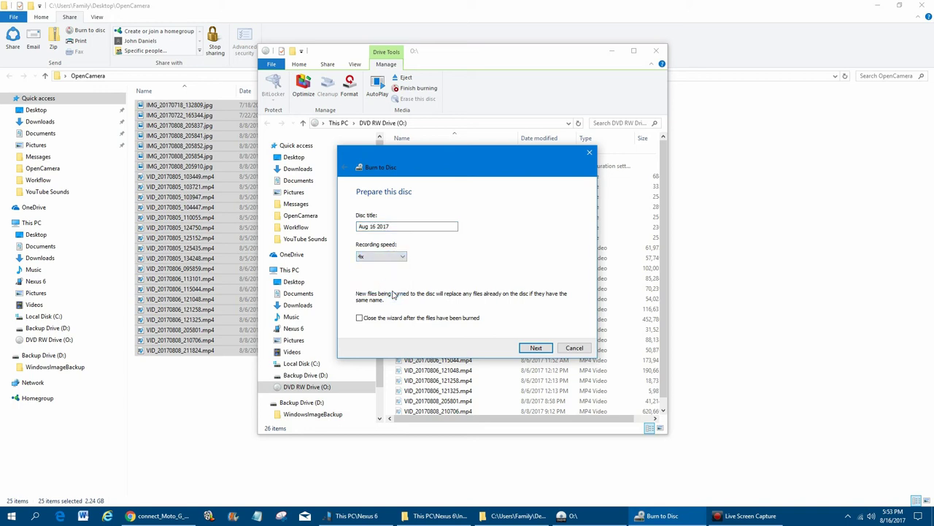
pyautogui.click(401, 257)
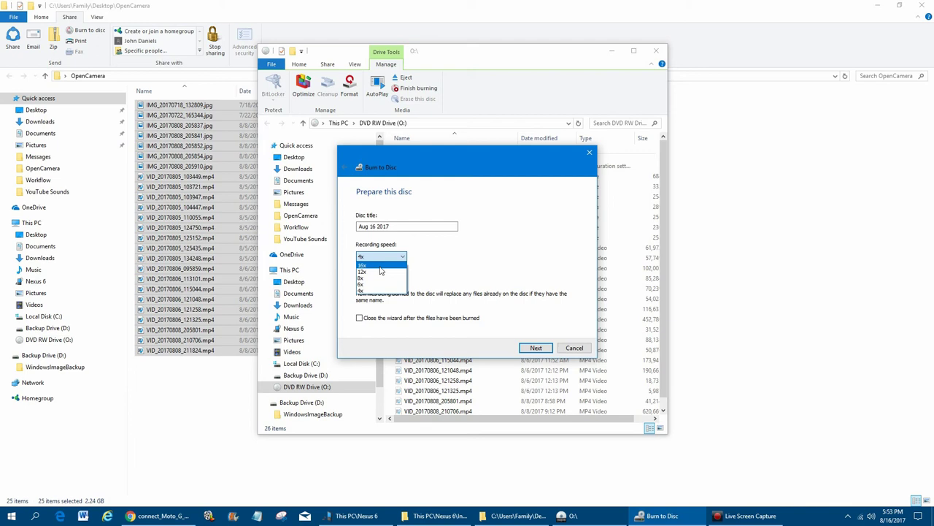
pyautogui.click(379, 290)
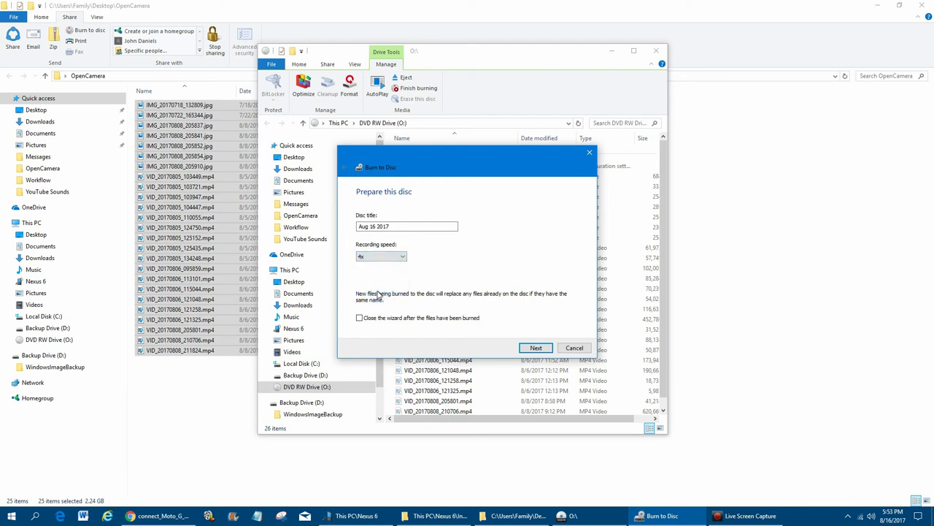
# Step: Start burning the selected OpenCamera photos and videos to the DVD from the Burn to Disc wizard
pyautogui.click(534, 348)
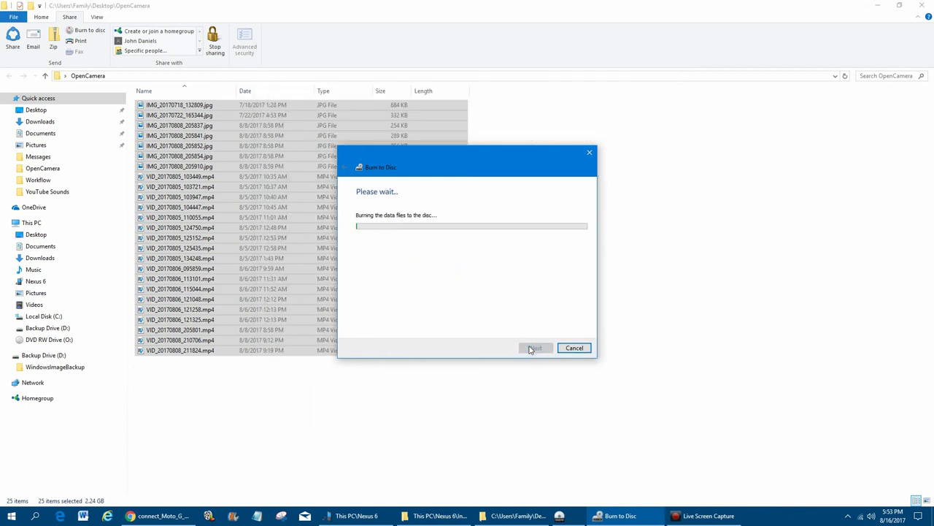